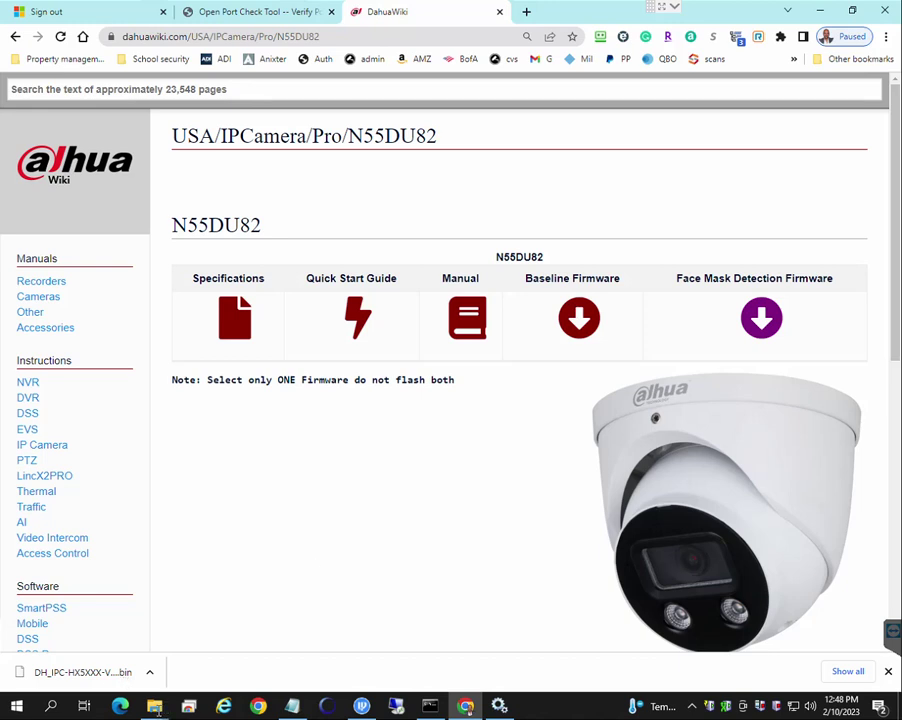
Bring up the N55DU82 firmware folder and check whether the Recording Server and Management Server services are stopped.
{"action": "mouse_move", "coordinate": [154, 706]}
{"action": "left_click", "coordinate": [227, 643]}
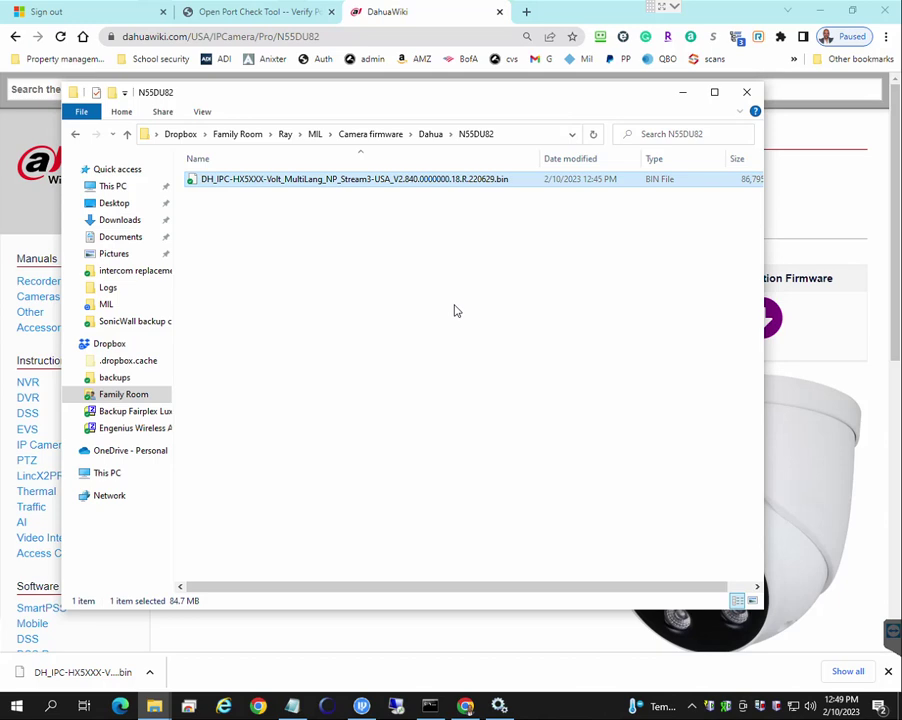
{"action": "right_click", "coordinate": [762, 708]}
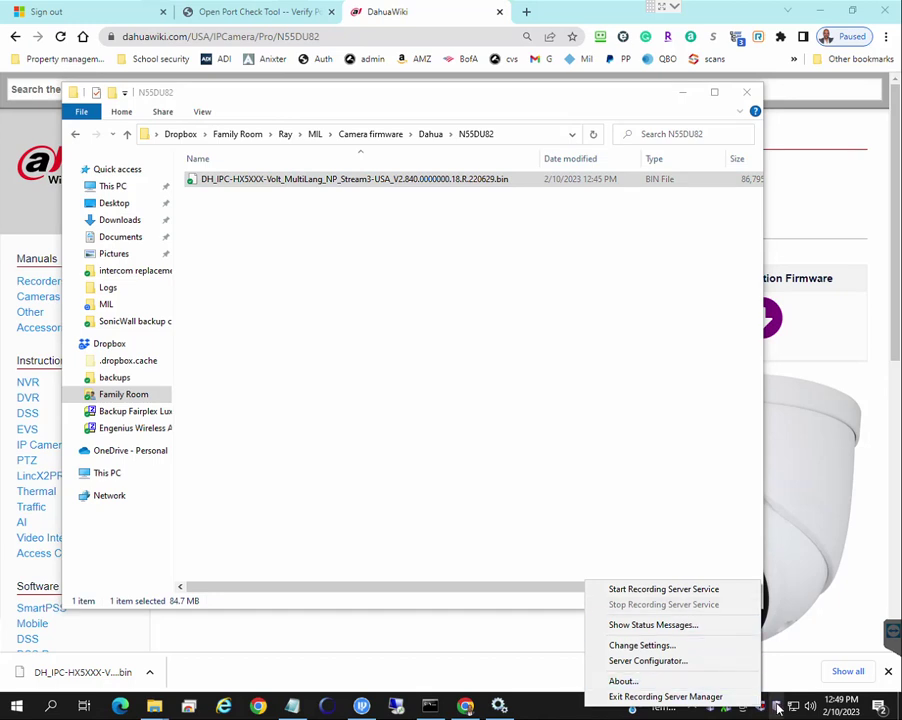
{"action": "right_click", "coordinate": [775, 706]}
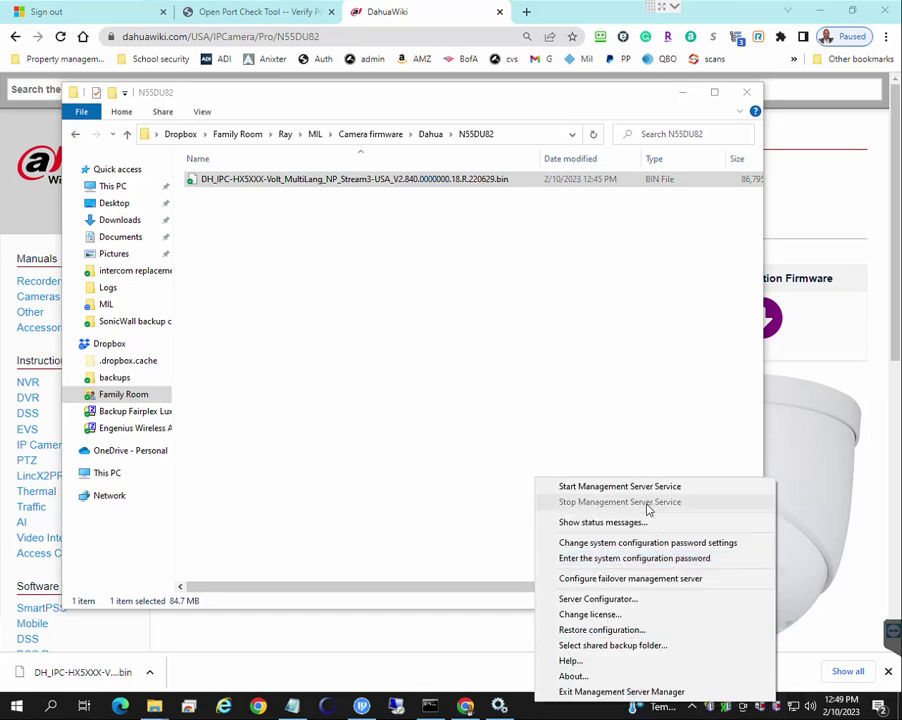
{"action": "left_click", "coordinate": [442, 366]}
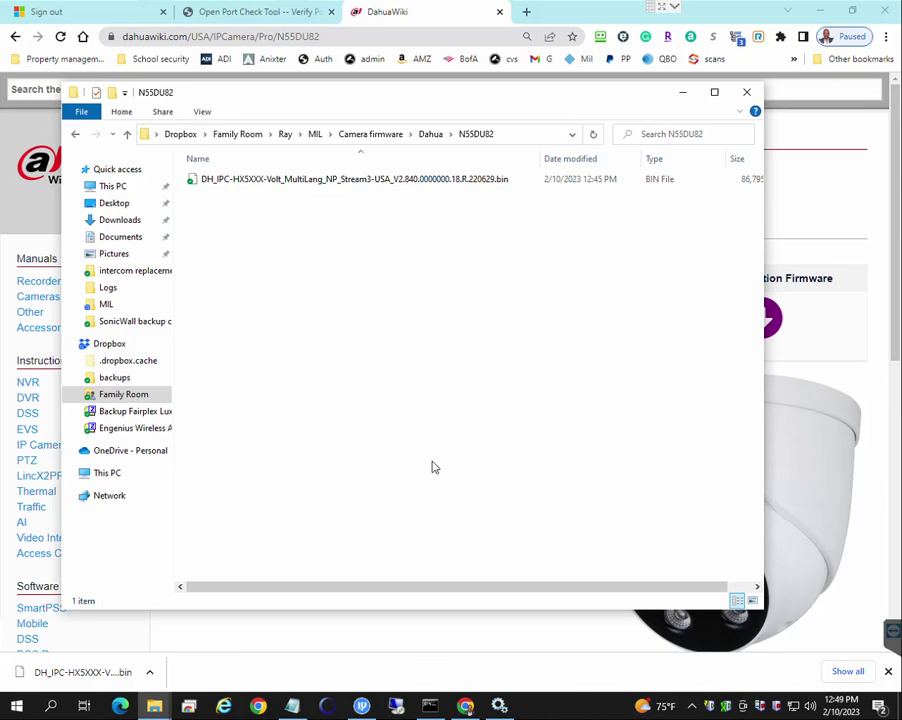
In ConfigTool, enter the device password for the admin username in the search settings and rerun the device search.
{"action": "left_click", "coordinate": [360, 706]}
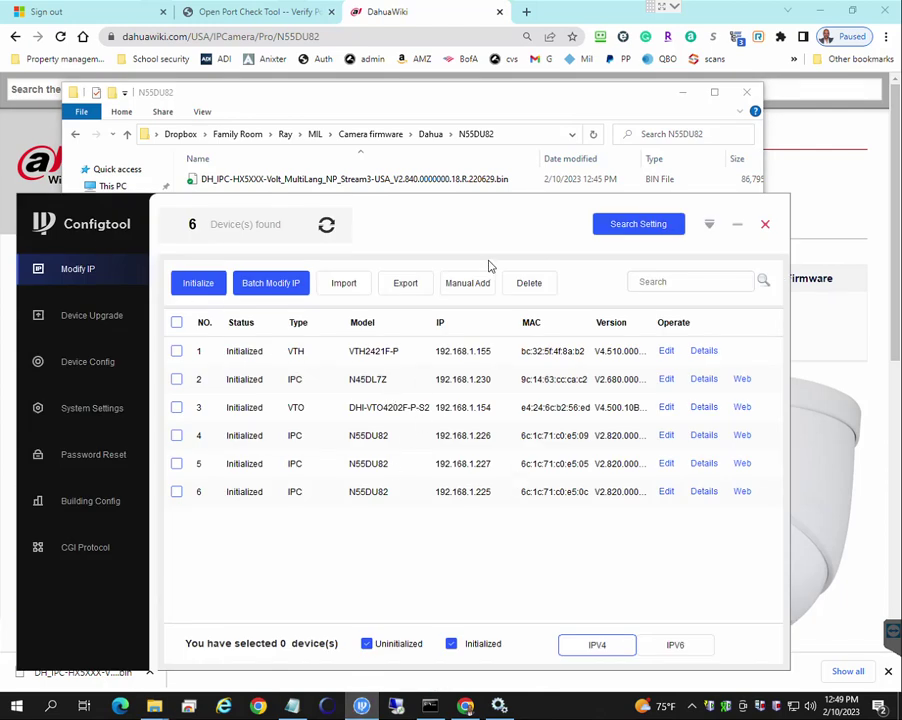
{"action": "left_click", "coordinate": [638, 224]}
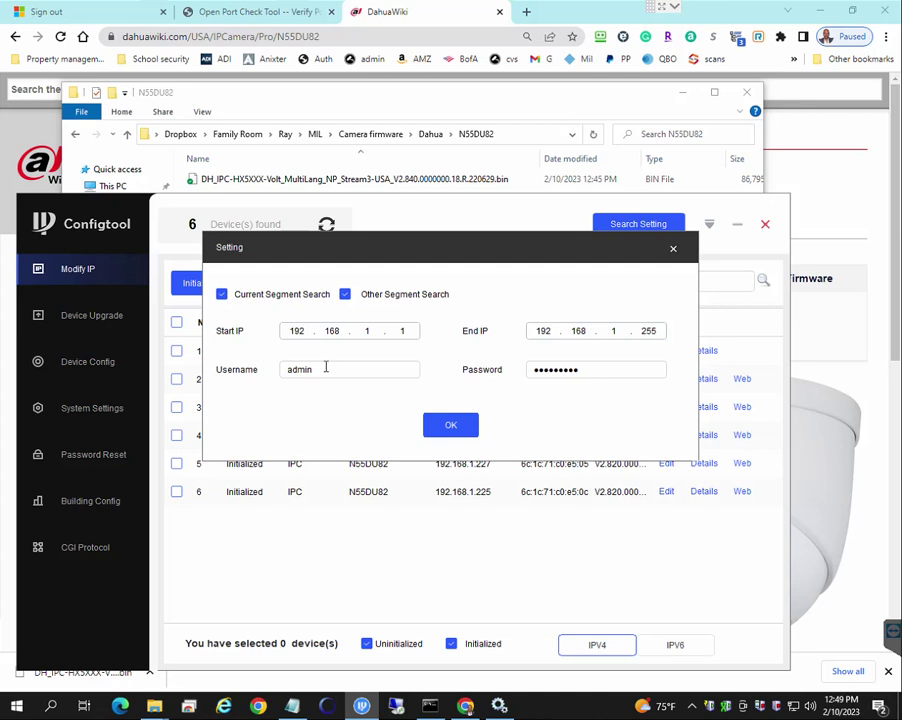
{"action": "left_click_drag", "start_coordinate": [598, 370], "coordinate": [451, 366]}
{"action": "type", "text": "a"}
{"action": "left_click", "coordinate": [451, 424]}
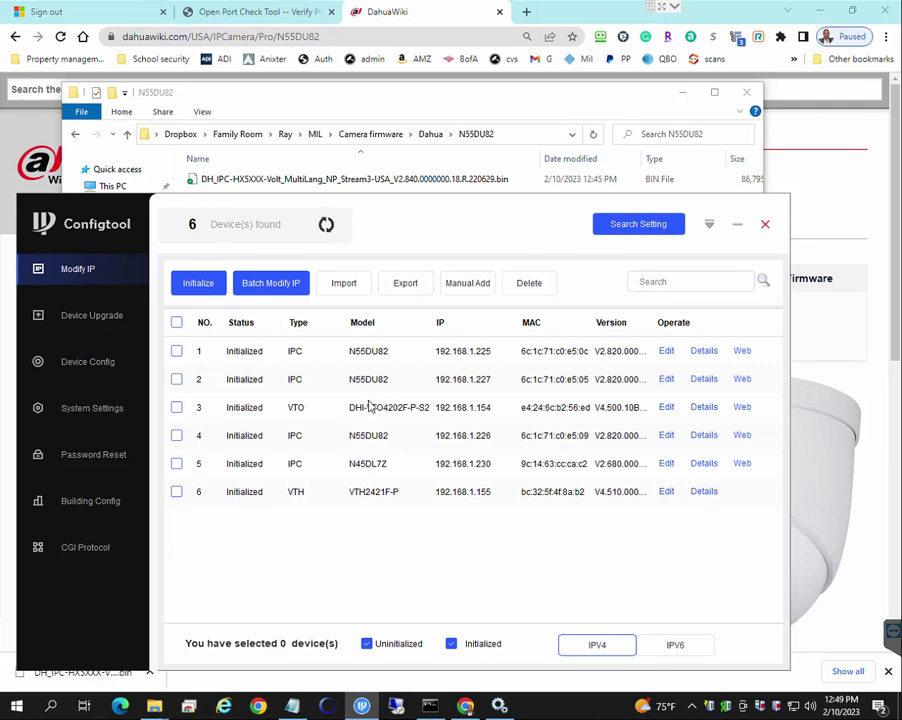
{"action": "left_click", "coordinate": [176, 351]}
{"action": "left_click", "coordinate": [177, 379]}
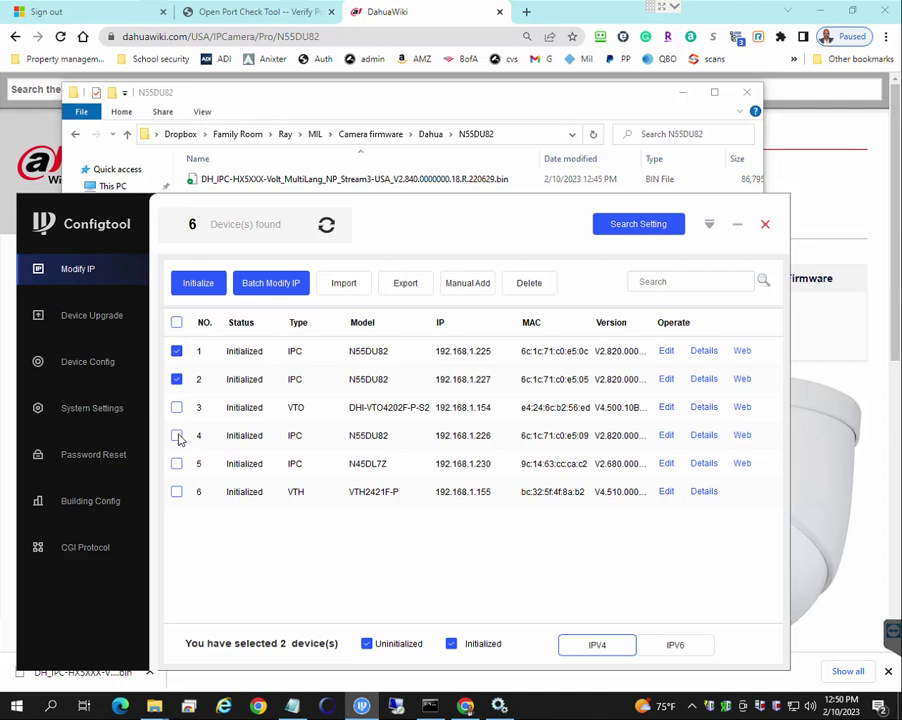
{"action": "left_click", "coordinate": [177, 435]}
Select the three N55DU82 cameras (192.168.1.225, 192.168.1.227 and 192.168.1.226) for a device upgrade.
{"action": "left_click", "coordinate": [100, 318]}
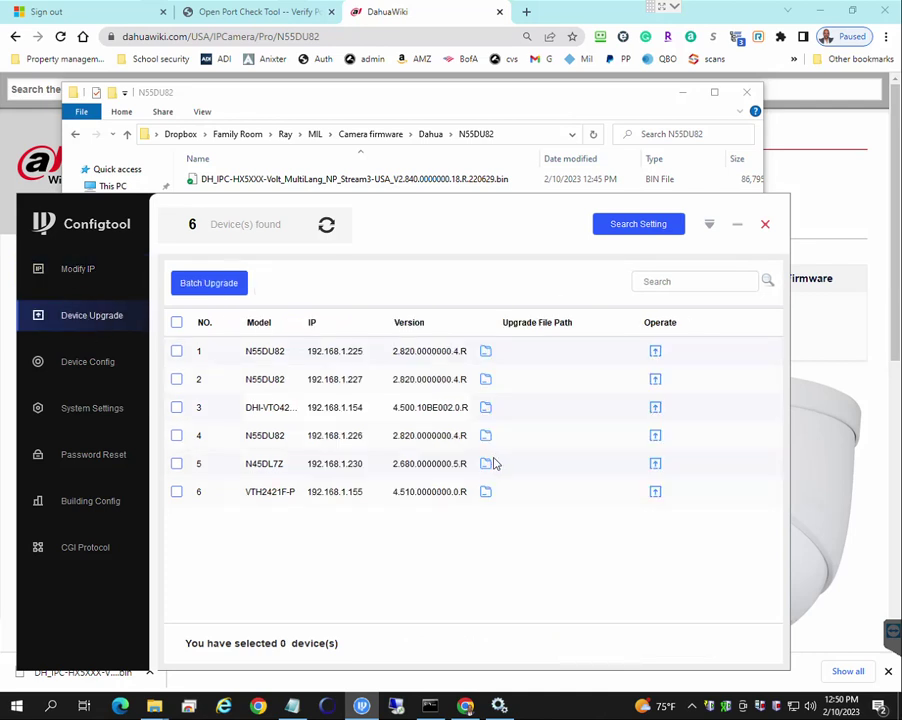
{"action": "left_click", "coordinate": [177, 351]}
{"action": "left_click", "coordinate": [177, 379]}
{"action": "left_click", "coordinate": [177, 435]}
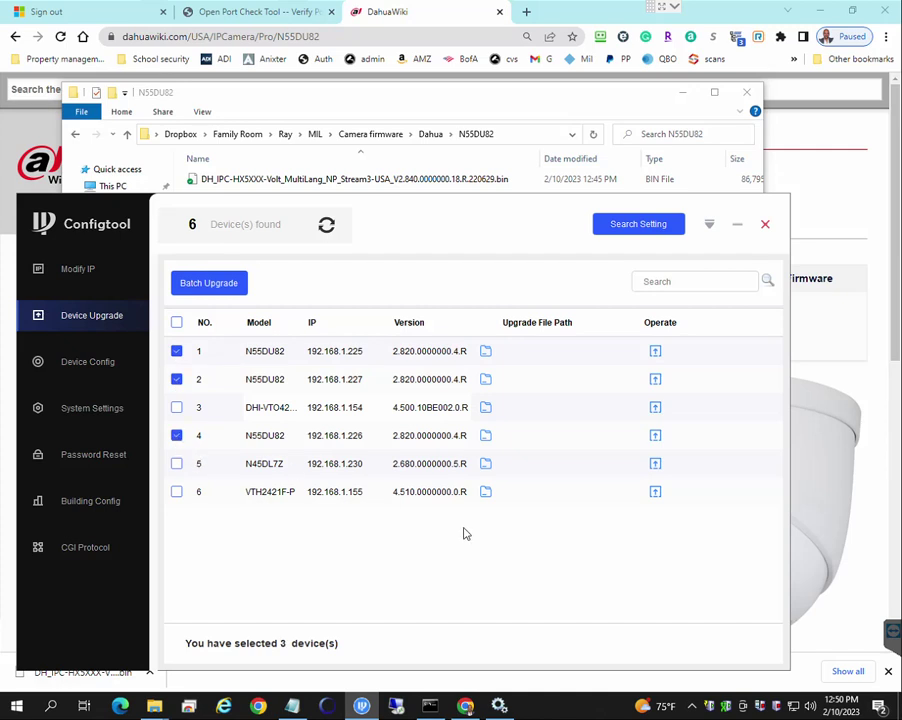
Begin choosing an upgrade file for the camera at 192.168.1.225 and look up the firmware folder's full path.
{"action": "left_click", "coordinate": [485, 352]}
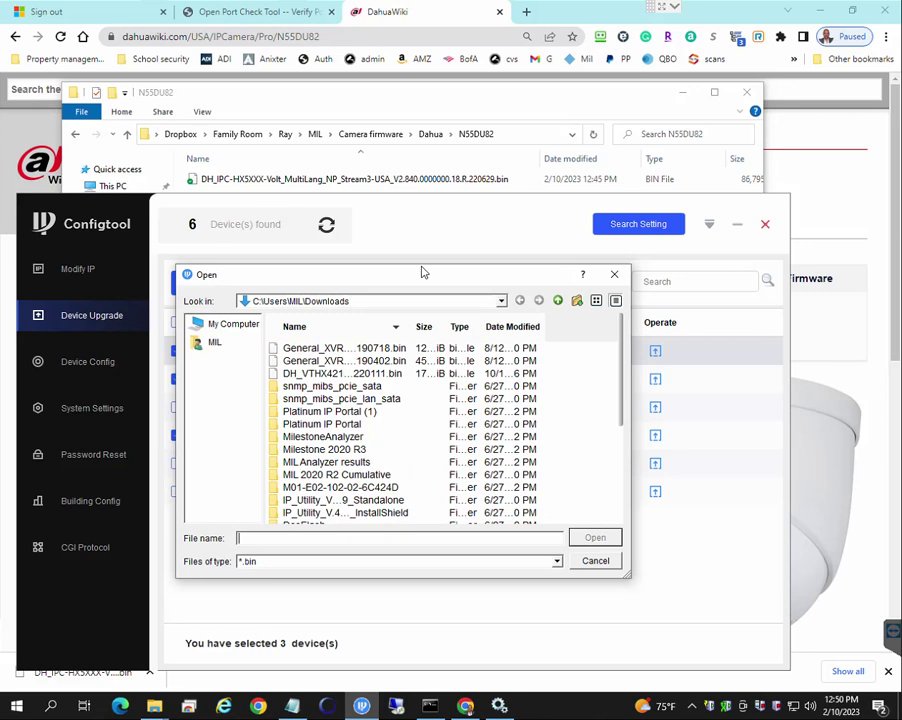
{"action": "left_click", "coordinate": [520, 132]}
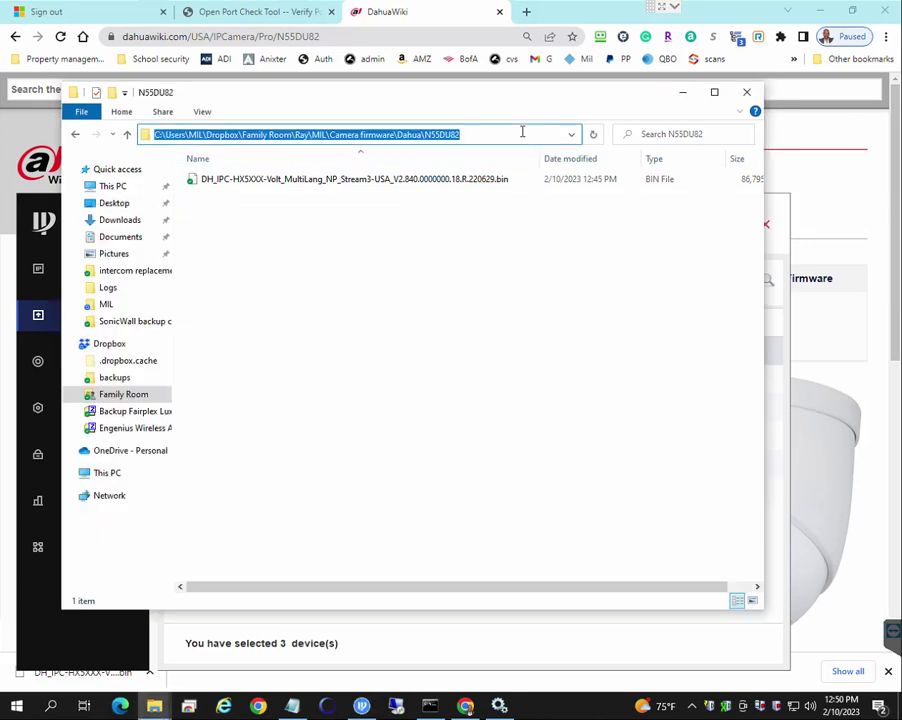
{"action": "left_click", "coordinate": [682, 92]}
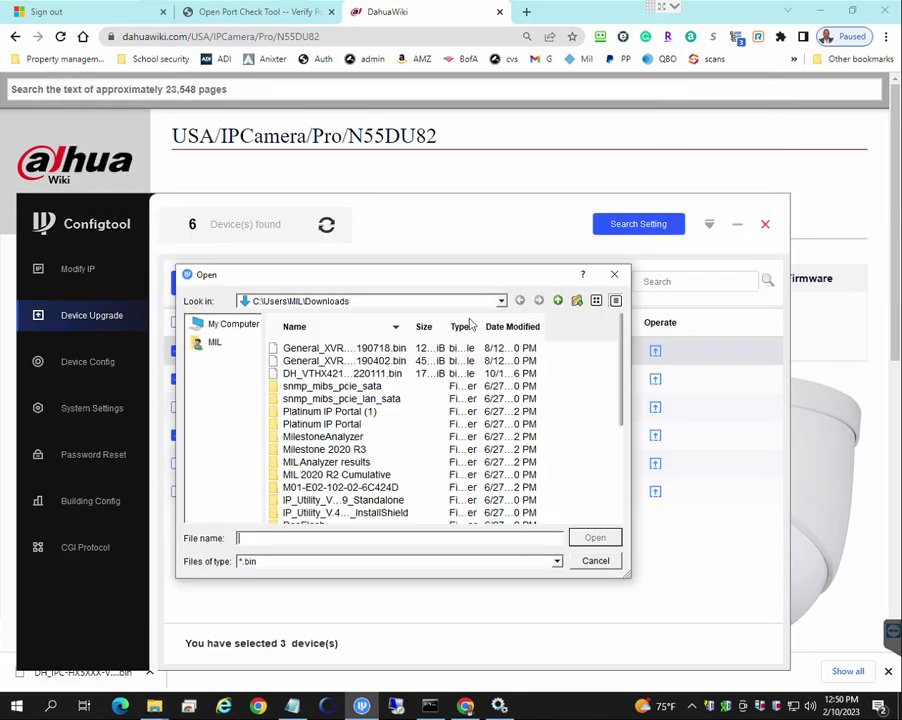
Browse the file selection dialog from the Downloads folder up to the computer's list of drives.
{"action": "left_click", "coordinate": [416, 303]}
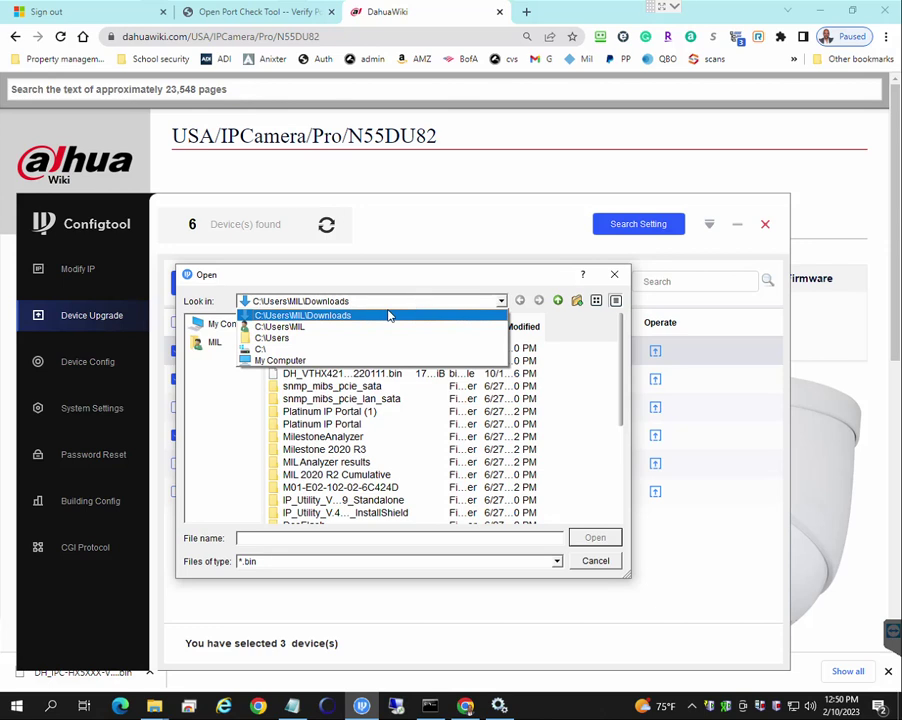
{"action": "left_click", "coordinate": [318, 361]}
{"action": "left_click", "coordinate": [212, 343]}
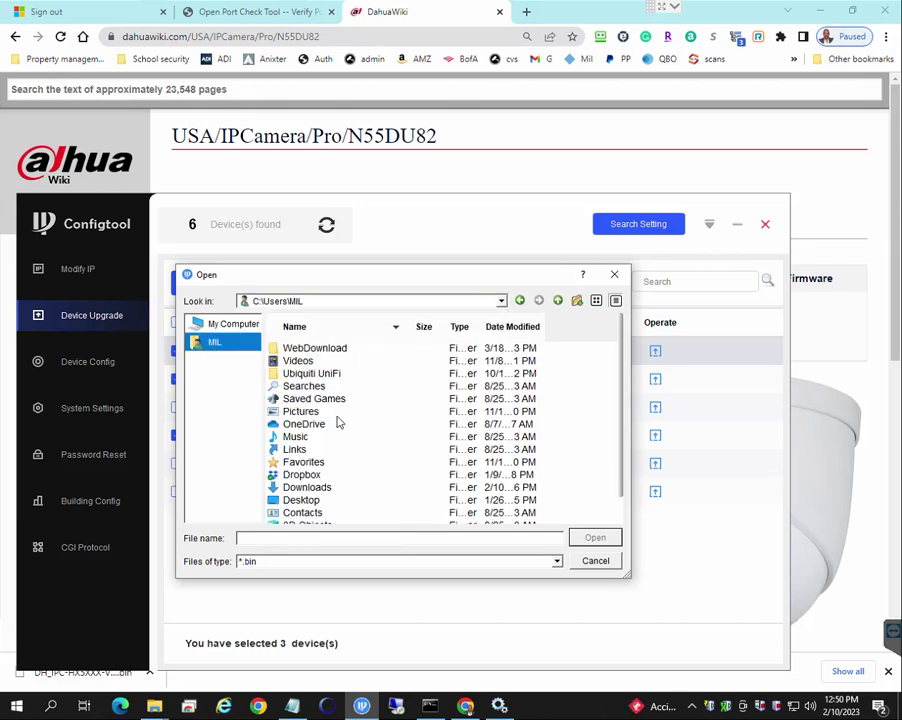
{"action": "scroll", "coordinate": [325, 497], "scroll_direction": "down", "scroll_amount": 1}
{"action": "left_click", "coordinate": [228, 342]}
{"action": "left_click", "coordinate": [230, 324]}
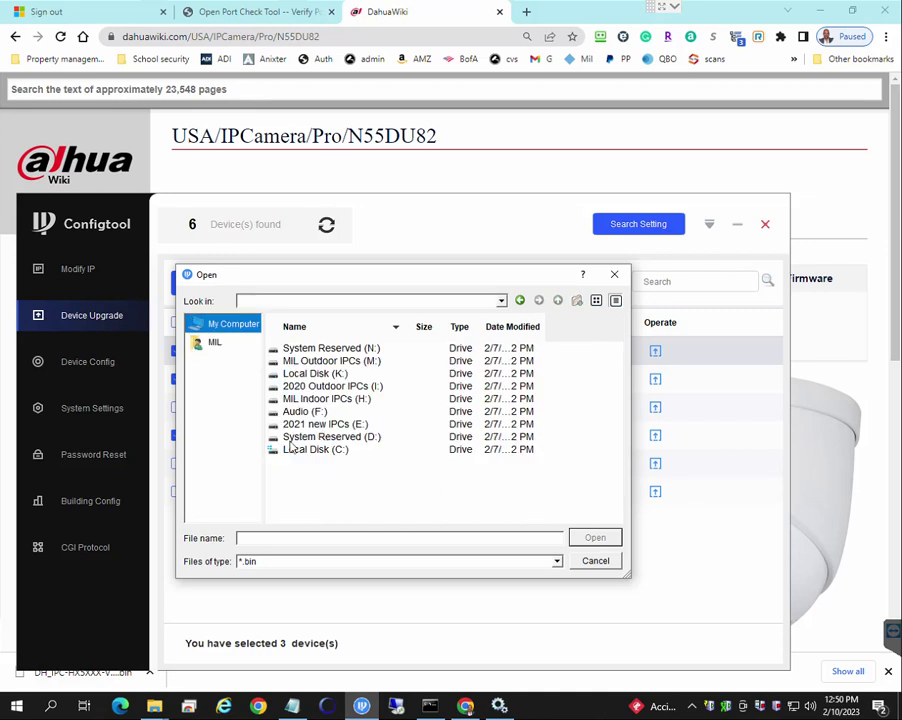
Recheck the full path of the N55DU82 firmware folder in File Explorer.
{"action": "left_click", "coordinate": [155, 705]}
{"action": "left_click", "coordinate": [206, 652]}
{"action": "left_click", "coordinate": [527, 134]}
{"action": "left_click", "coordinate": [682, 92]}
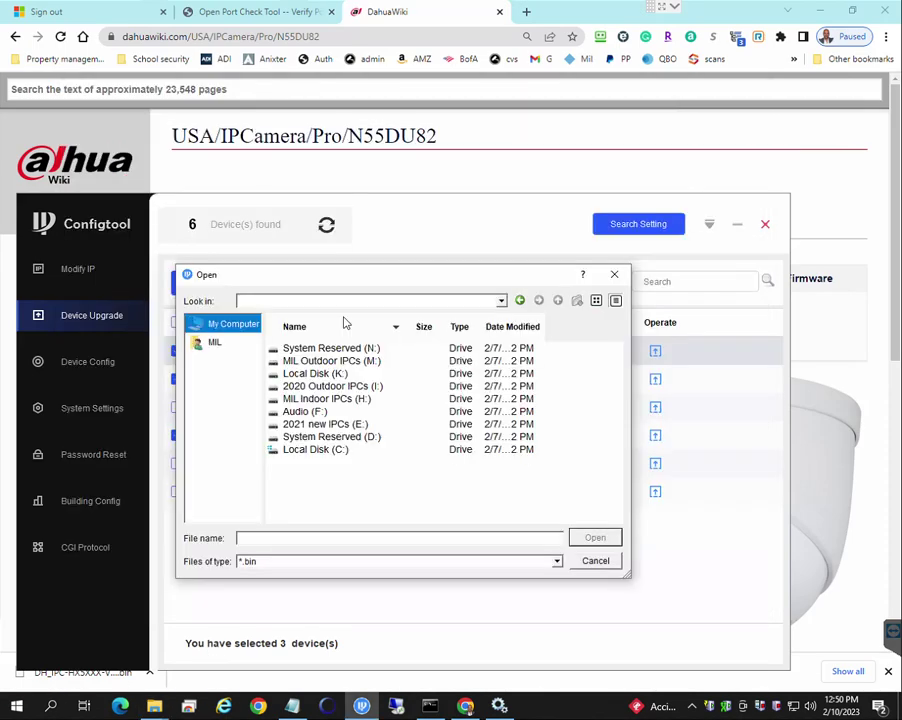
From Dropbox's Camera firmware\Dahua\N55DU82 folder on drive C, assign DH_IPC-HX5XXX-Volt_MultiLang_NP_Stream3-USA_V2.840.0000000.18.R.220629.bin to the camera at 192.168.1.225.
{"action": "double_click", "coordinate": [303, 451]}
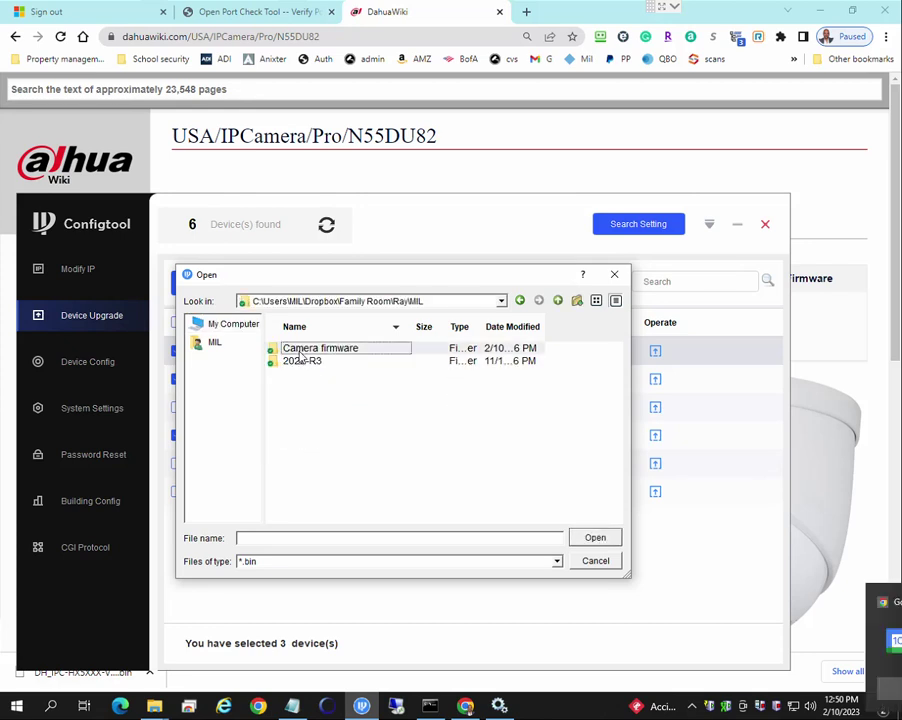
{"action": "double_click", "coordinate": [302, 347]}
{"action": "double_click", "coordinate": [300, 349]}
{"action": "double_click", "coordinate": [302, 350]}
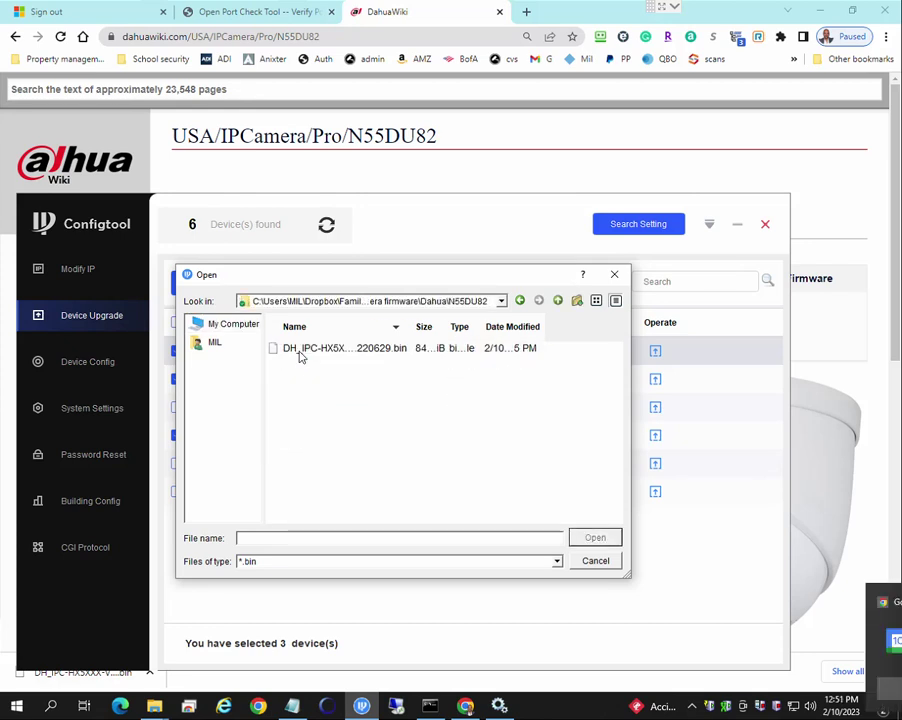
{"action": "left_click", "coordinate": [303, 348]}
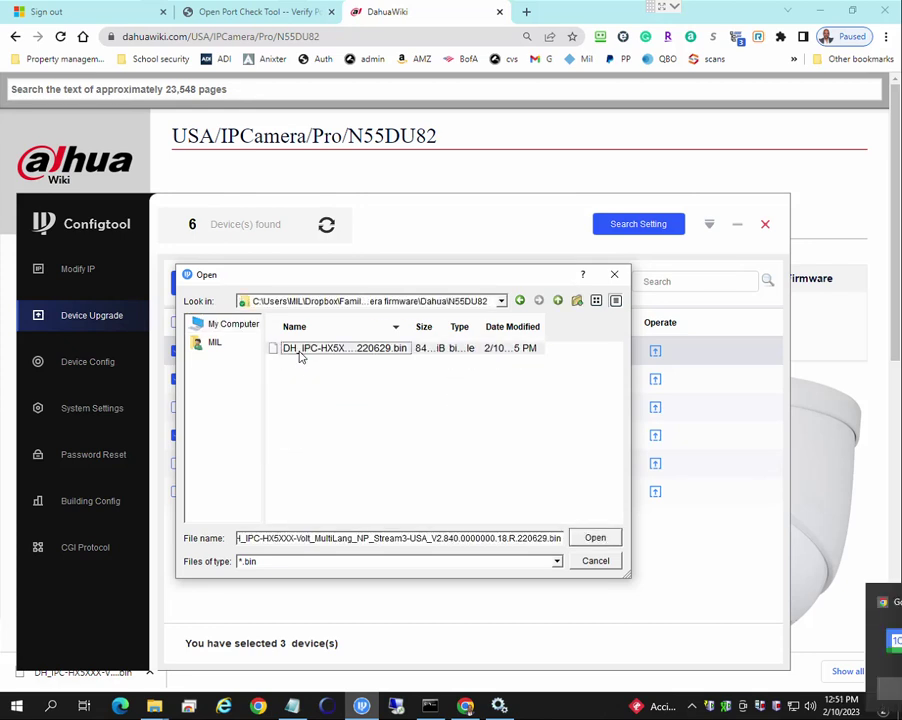
{"action": "left_click", "coordinate": [595, 540]}
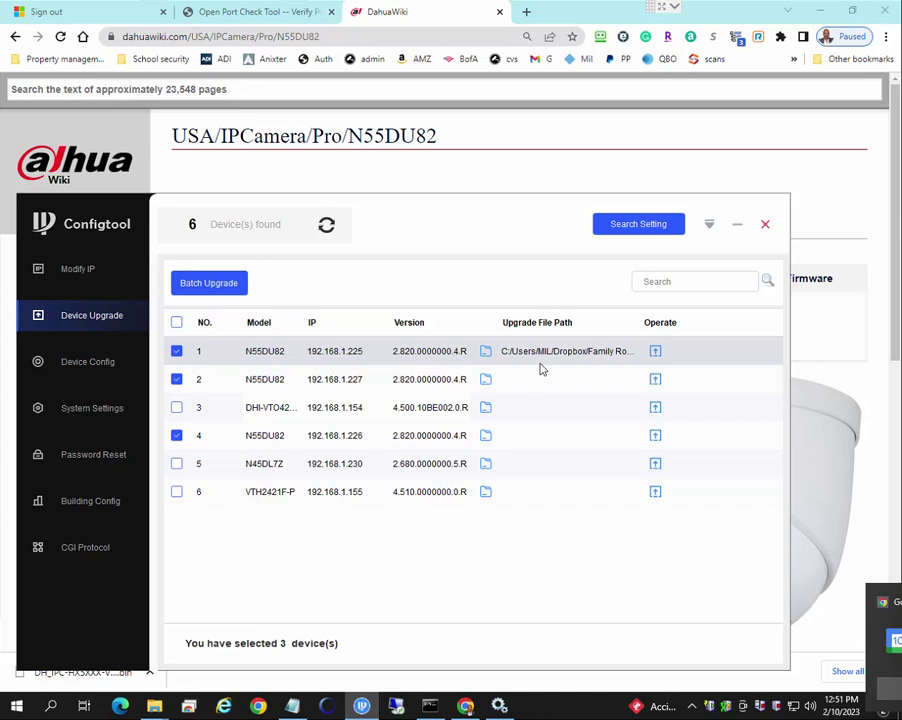
Assign the same firmware .bin file to the N55DU82 cameras at 192.168.1.227 and 192.168.1.226.
{"action": "left_click", "coordinate": [486, 381]}
{"action": "left_click", "coordinate": [432, 348]}
{"action": "left_click", "coordinate": [585, 538]}
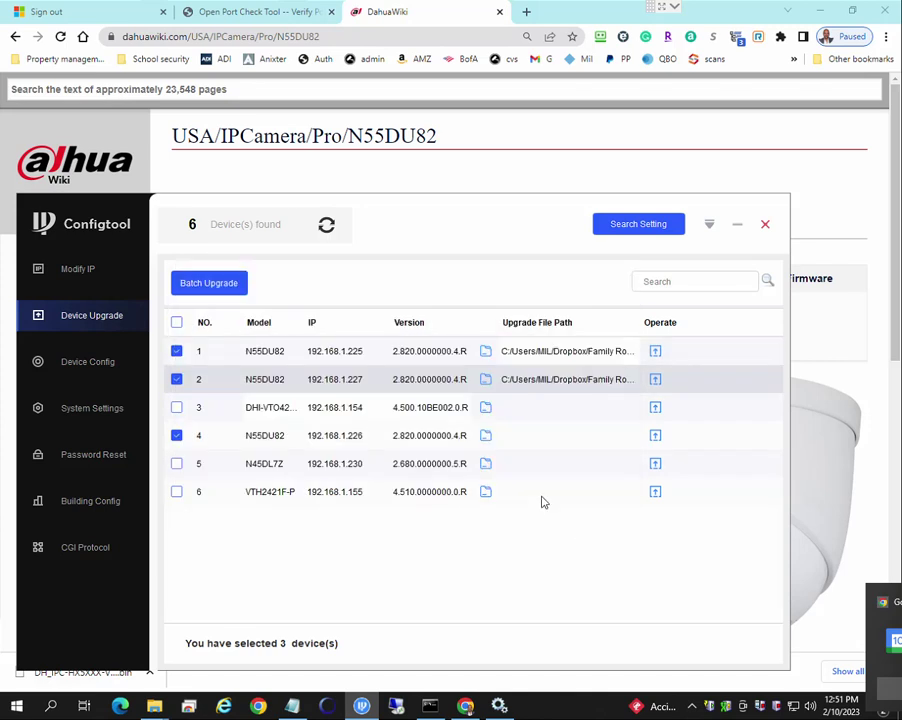
{"action": "left_click", "coordinate": [486, 440]}
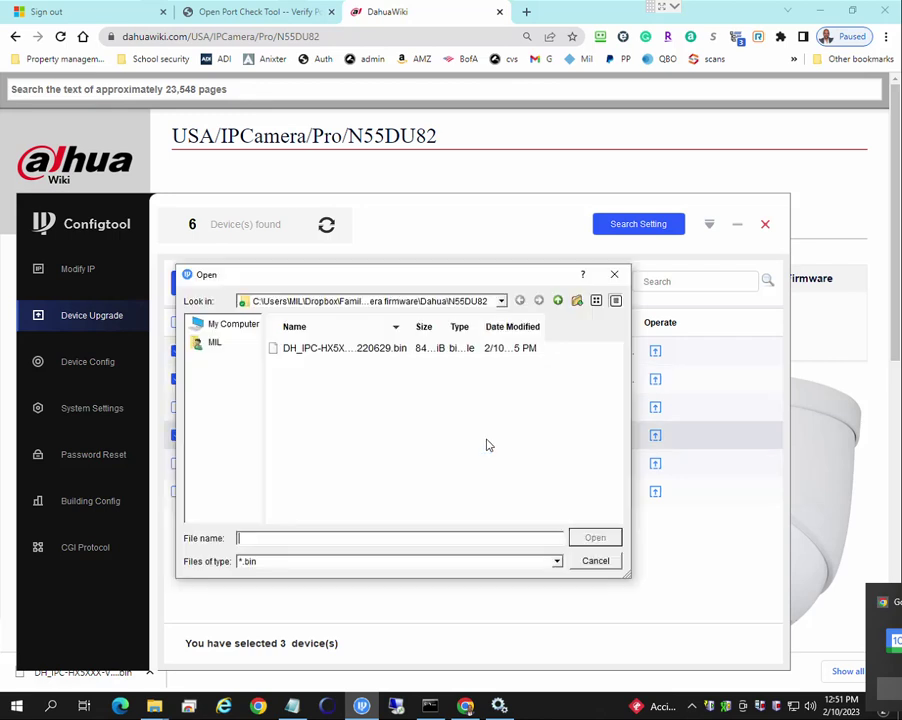
{"action": "left_click", "coordinate": [441, 348]}
{"action": "left_click", "coordinate": [582, 538]}
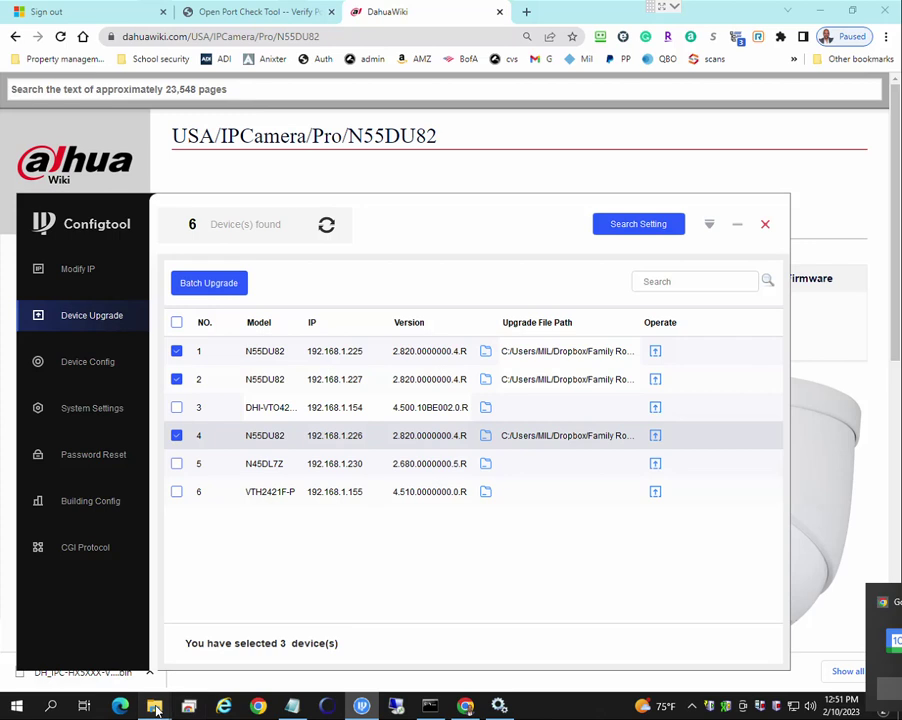
Examine the firmware file's name and details in the N55DU82 folder.
{"action": "mouse_move", "coordinate": [154, 706]}
{"action": "left_click", "coordinate": [212, 668]}
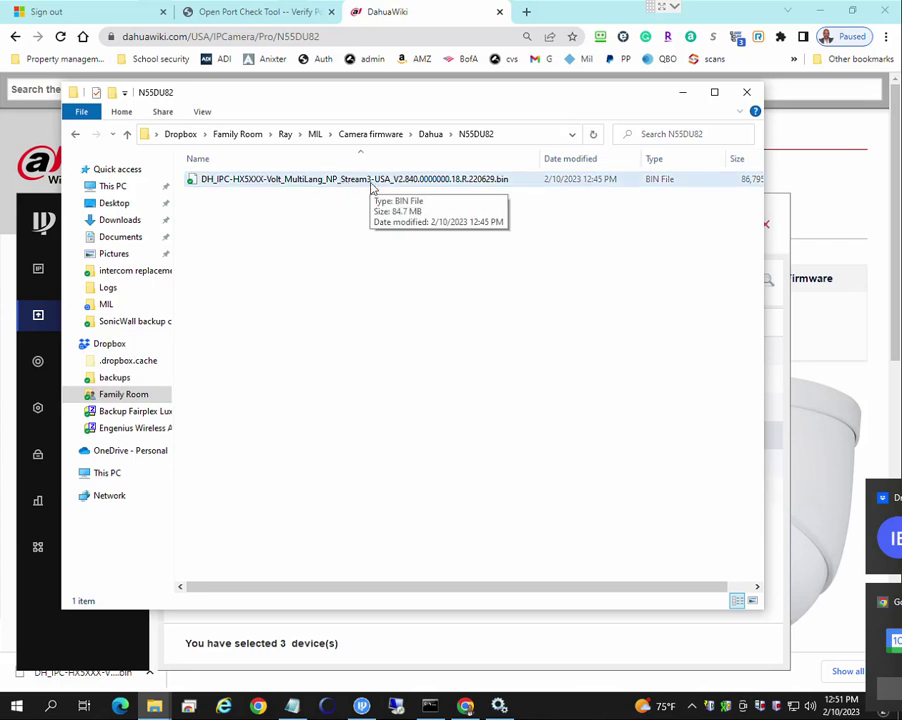
{"action": "left_click", "coordinate": [680, 94]}
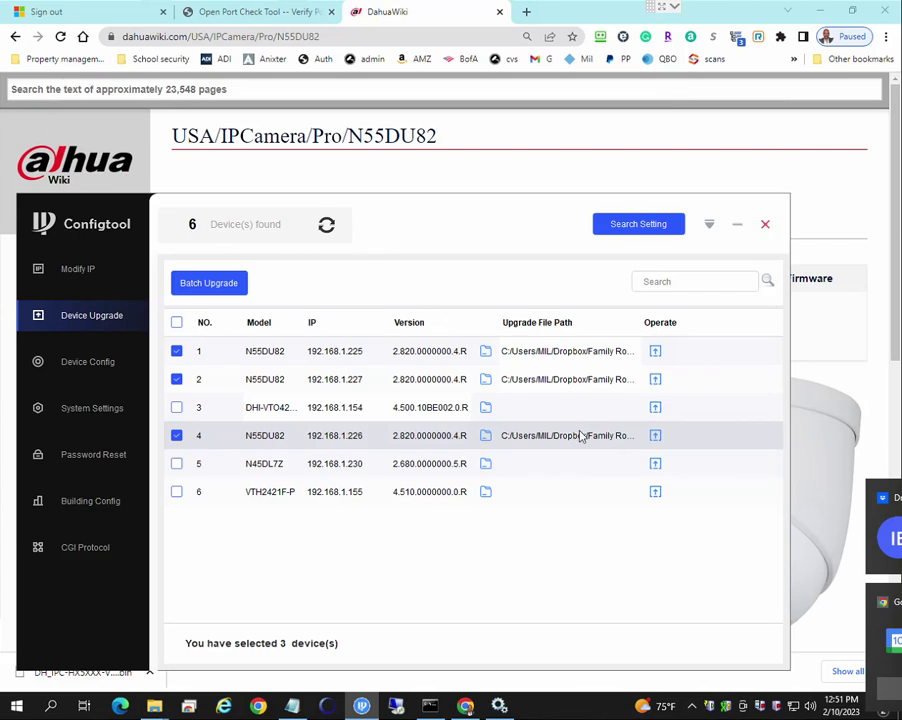
Run a batch upgrade on the three selected cameras using the DH_IPC-HX5XXX firmware file.
{"action": "left_click", "coordinate": [219, 286]}
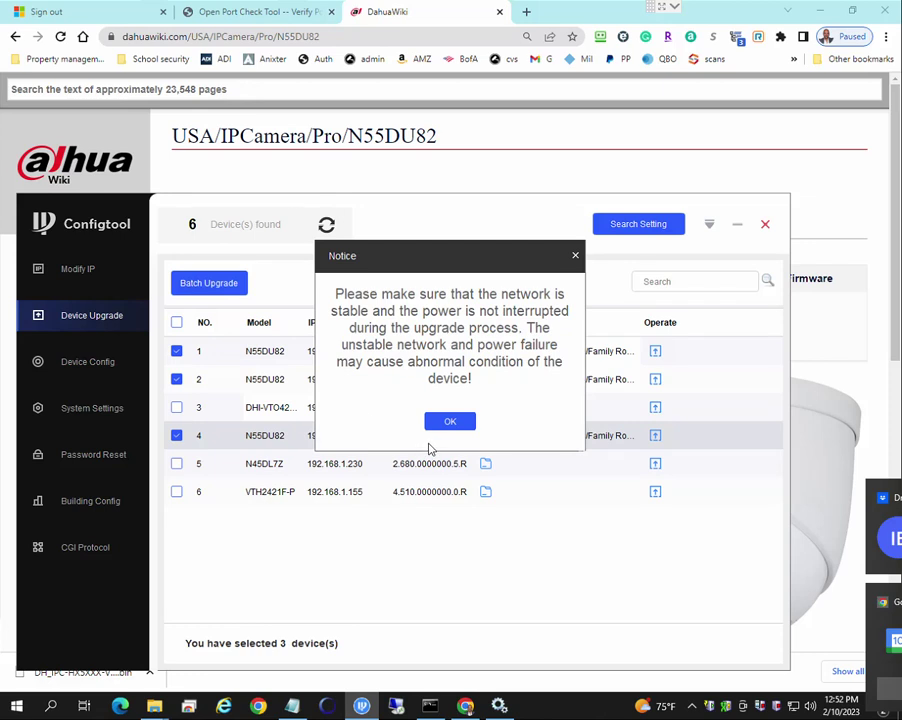
{"action": "left_click", "coordinate": [449, 424]}
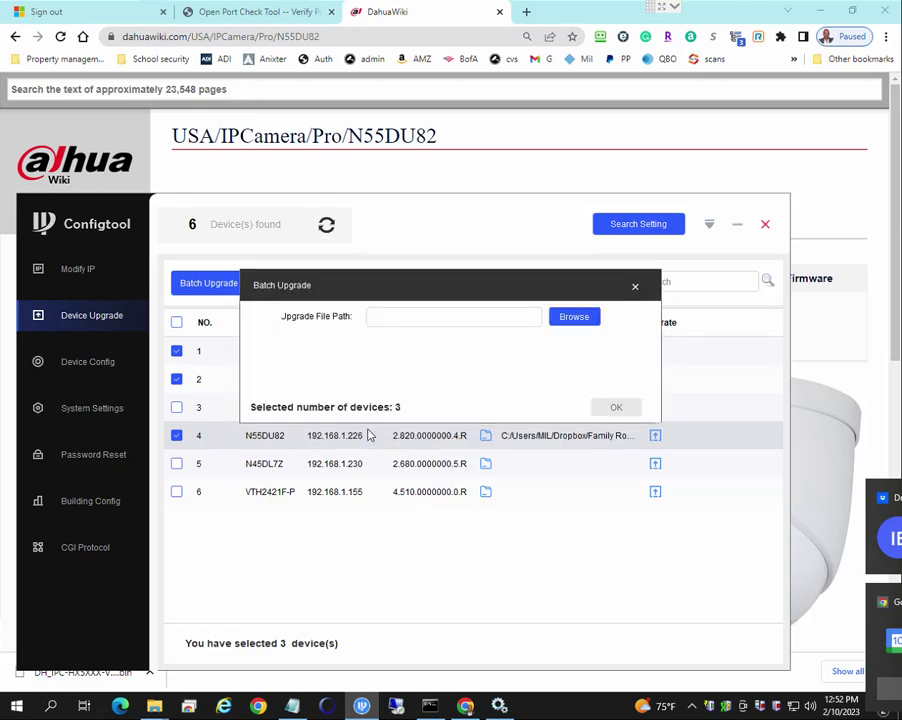
{"action": "left_click_drag", "start_coordinate": [444, 282], "coordinate": [425, 388]}
{"action": "left_click", "coordinate": [548, 418]}
{"action": "left_click", "coordinate": [409, 366]}
{"action": "left_click", "coordinate": [614, 557]}
{"action": "left_click", "coordinate": [593, 511]}
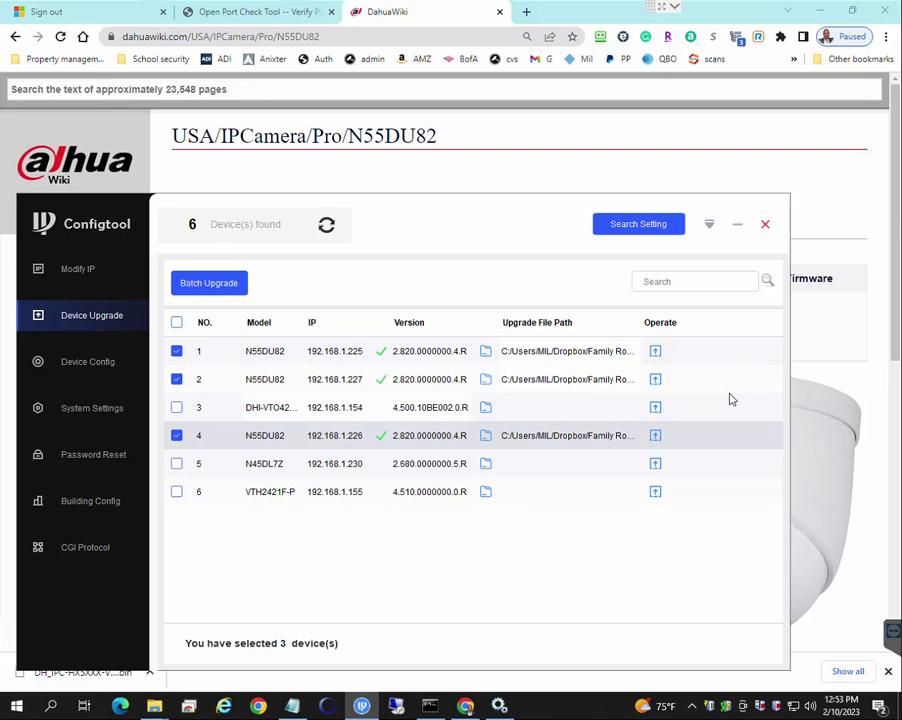
Start the Recording Server service and the Management Server service.
{"action": "right_click", "coordinate": [760, 706]}
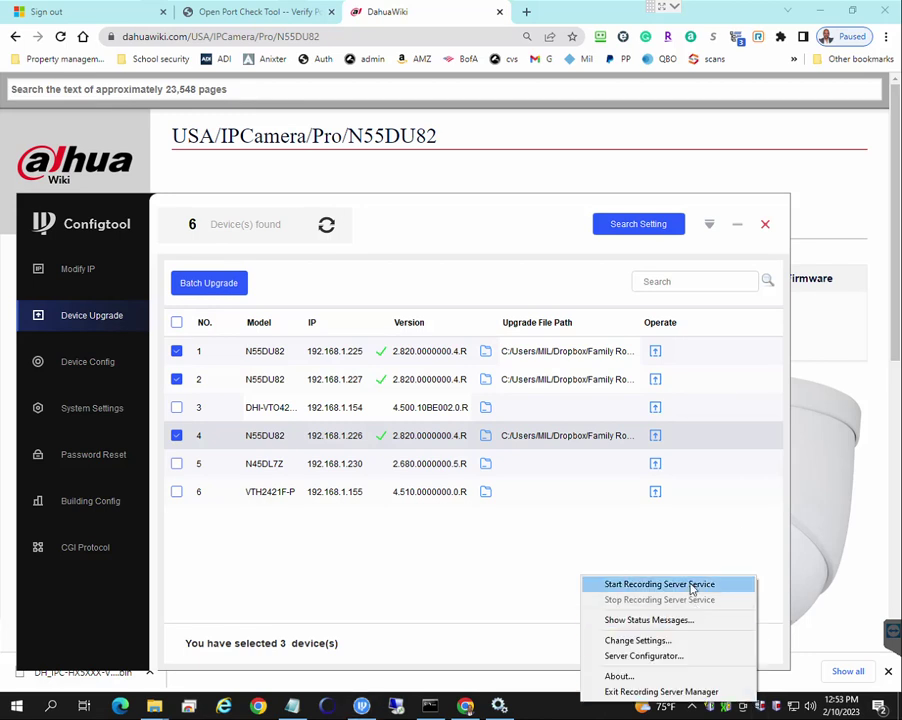
{"action": "left_click", "coordinate": [700, 585]}
{"action": "right_click", "coordinate": [750, 706]}
{"action": "left_click", "coordinate": [662, 493]}
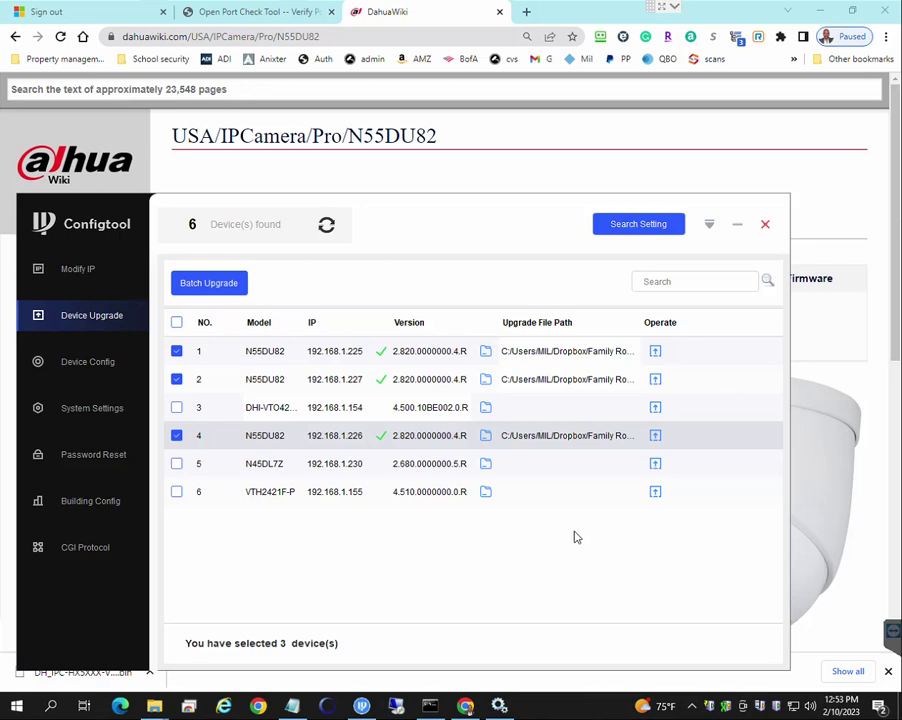
Minimize the open windows, launch XProtect Smart Client and connect to localhost with Windows authentication (current user).
{"action": "left_click", "coordinate": [738, 224]}
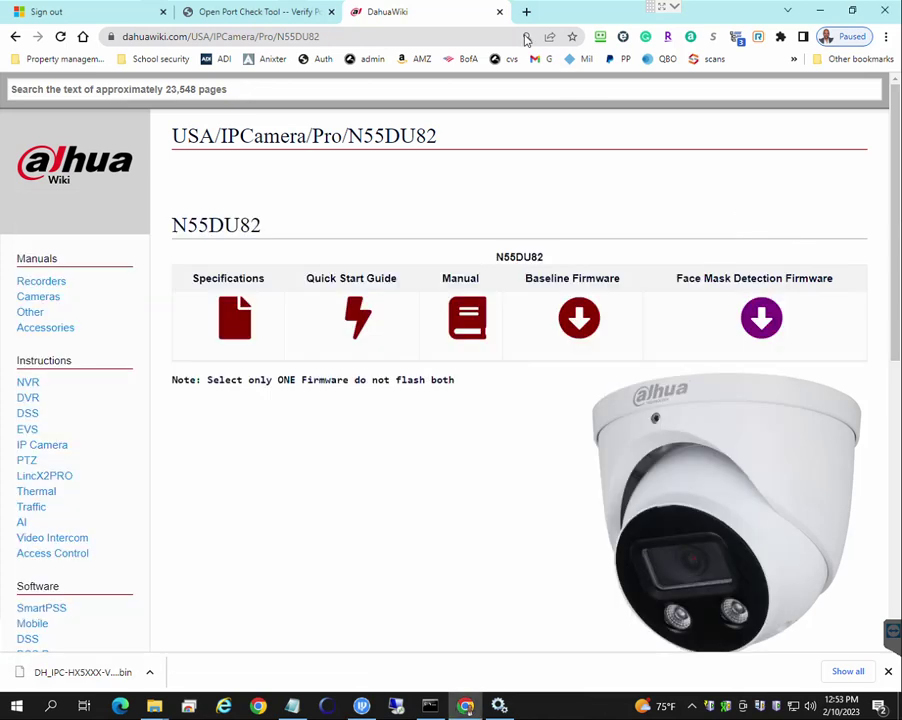
{"action": "left_click", "coordinate": [815, 12]}
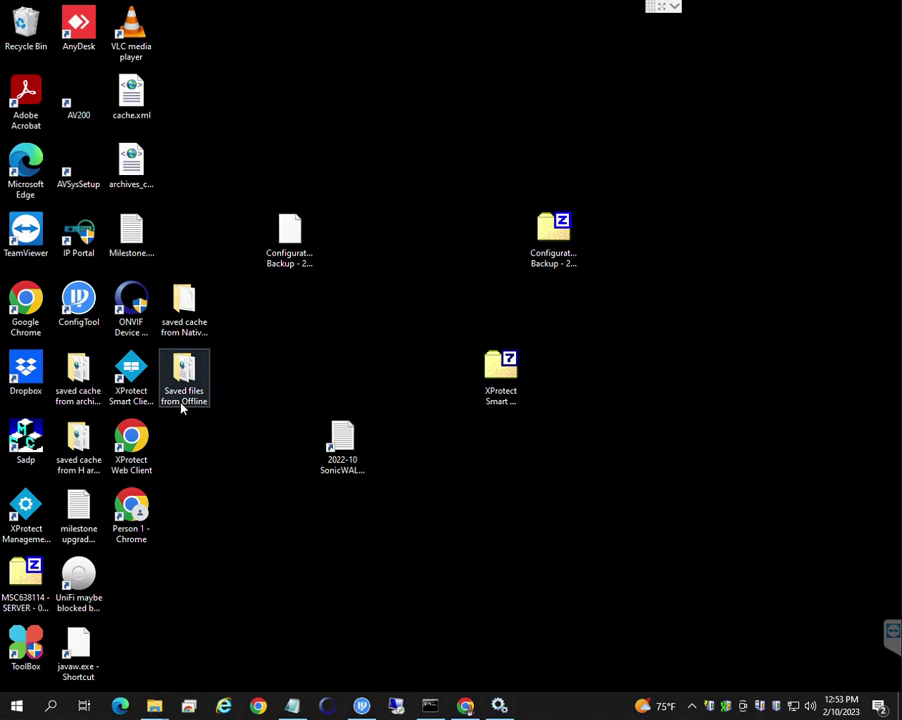
{"action": "left_click", "coordinate": [131, 372]}
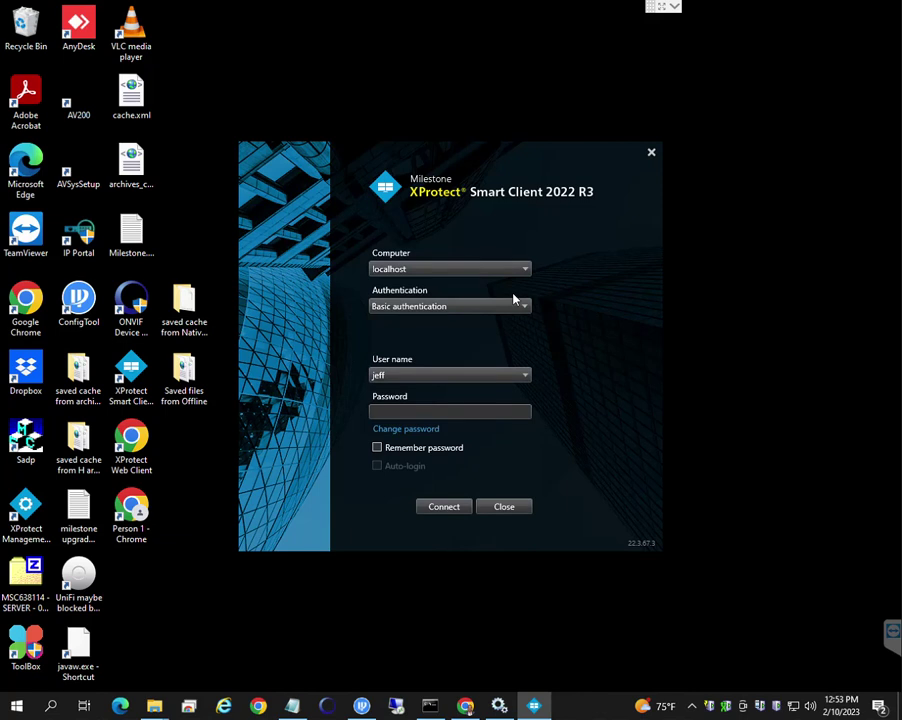
{"action": "left_click", "coordinate": [525, 309]}
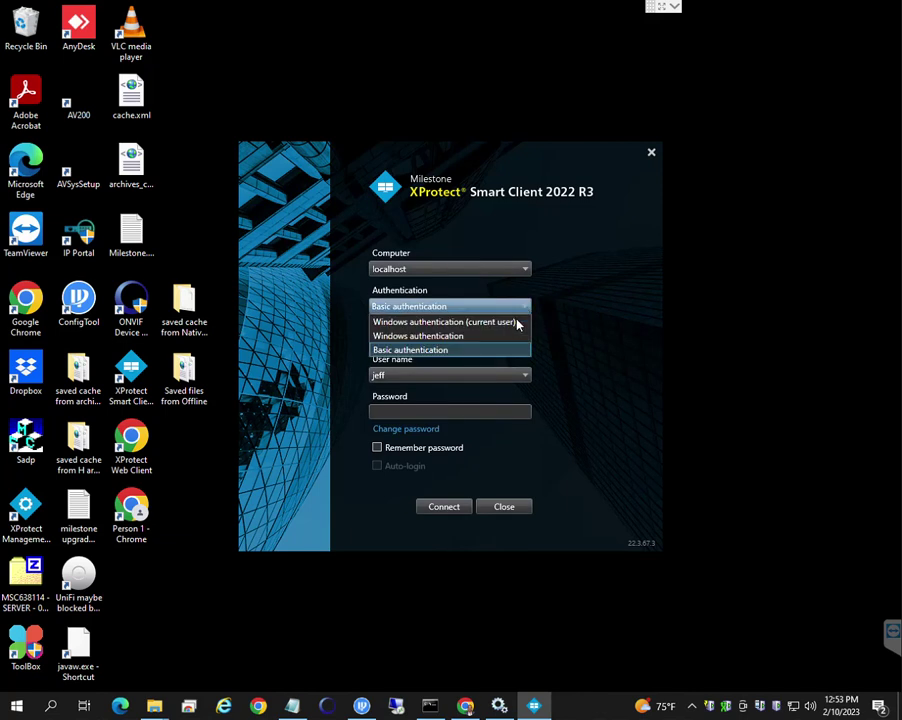
{"action": "left_click", "coordinate": [516, 324]}
{"action": "left_click", "coordinate": [459, 513]}
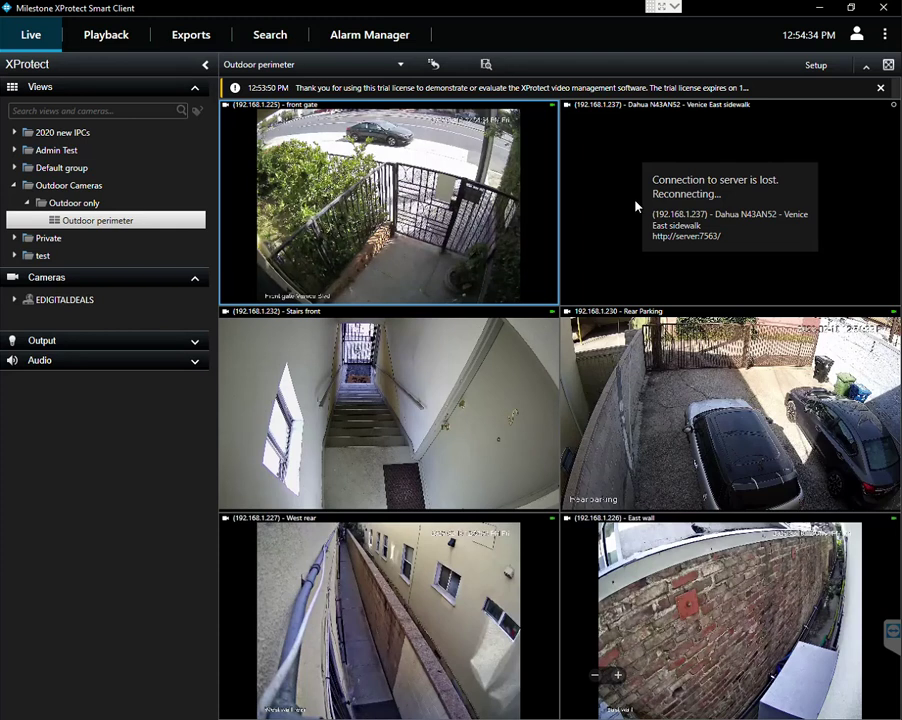
Check the live video of the East wall and front gate cameras in the Outdoor perimeter view.
{"action": "left_click", "coordinate": [655, 560]}
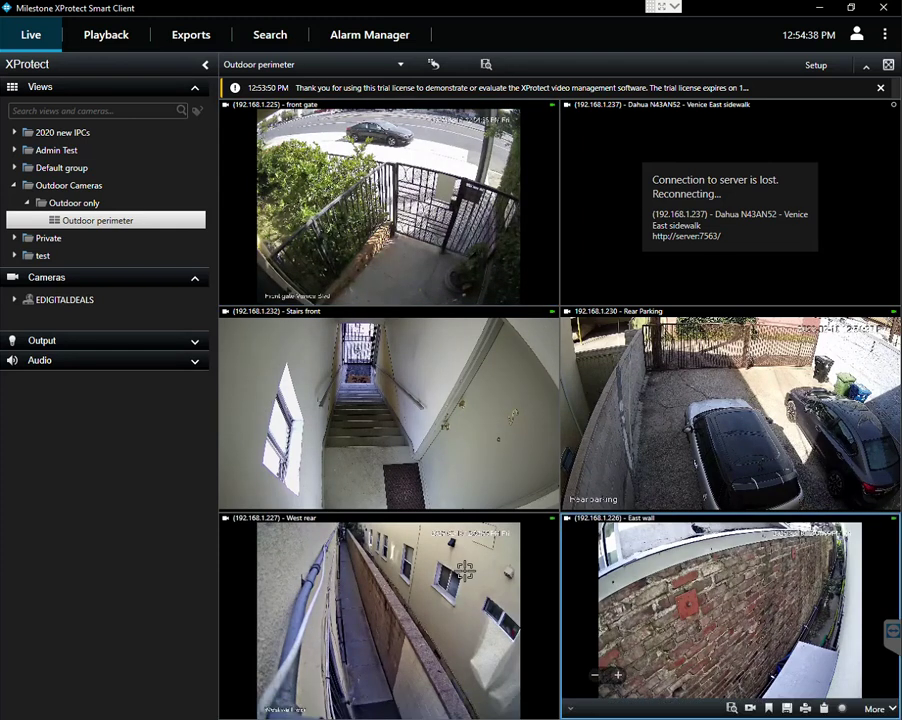
{"action": "left_click", "coordinate": [470, 280]}
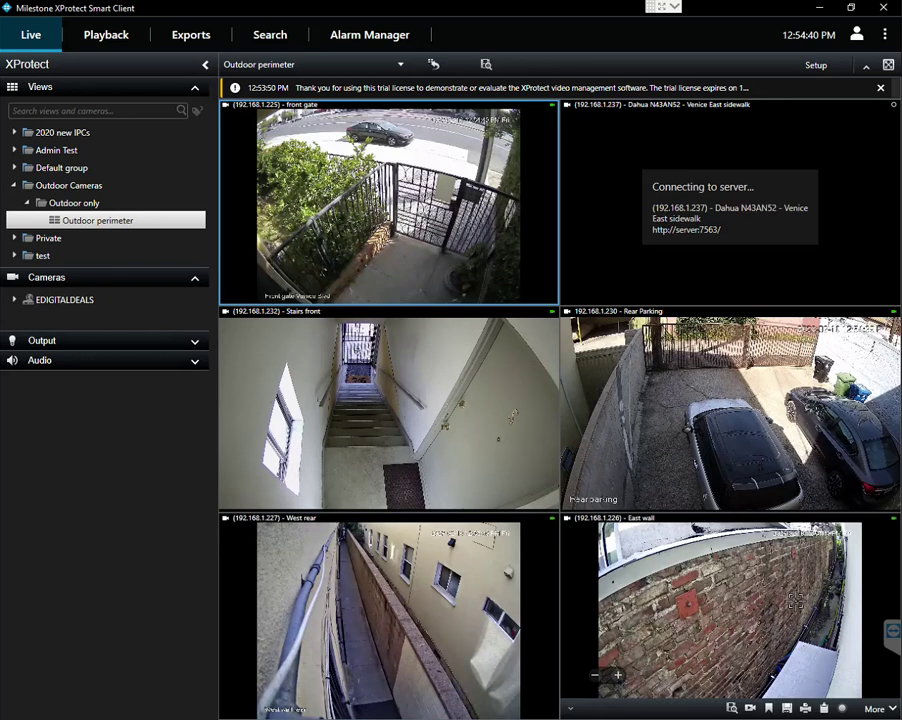